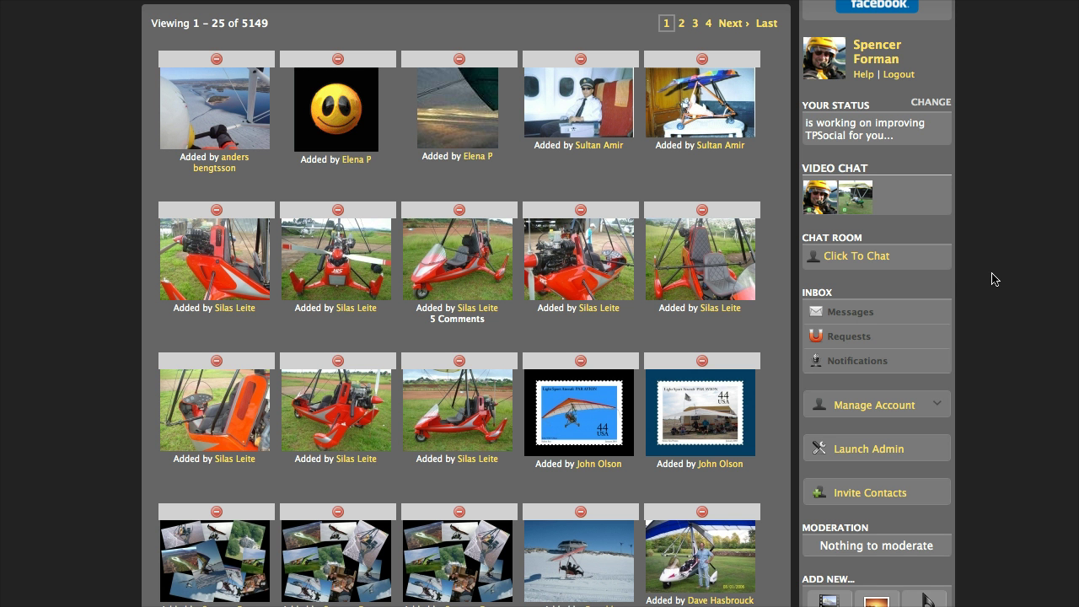
- Look over the website's photo gallery and open the finished image loop's output
{"action": "scroll", "coordinate": [993, 279], "scroll_direction": "up", "scroll_amount": 5}
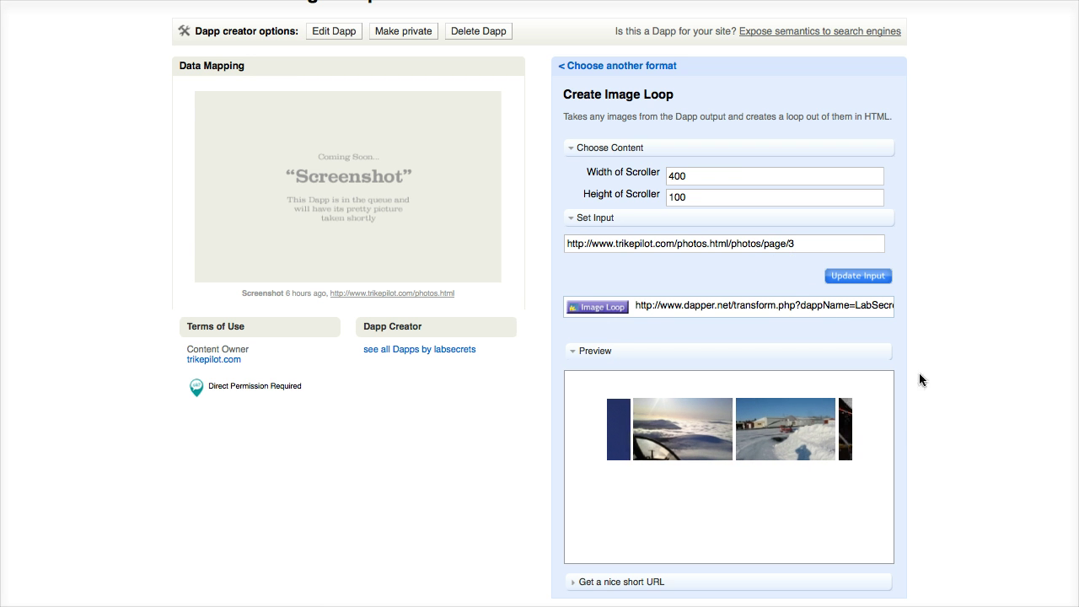
{"action": "left_click", "coordinate": [593, 308]}
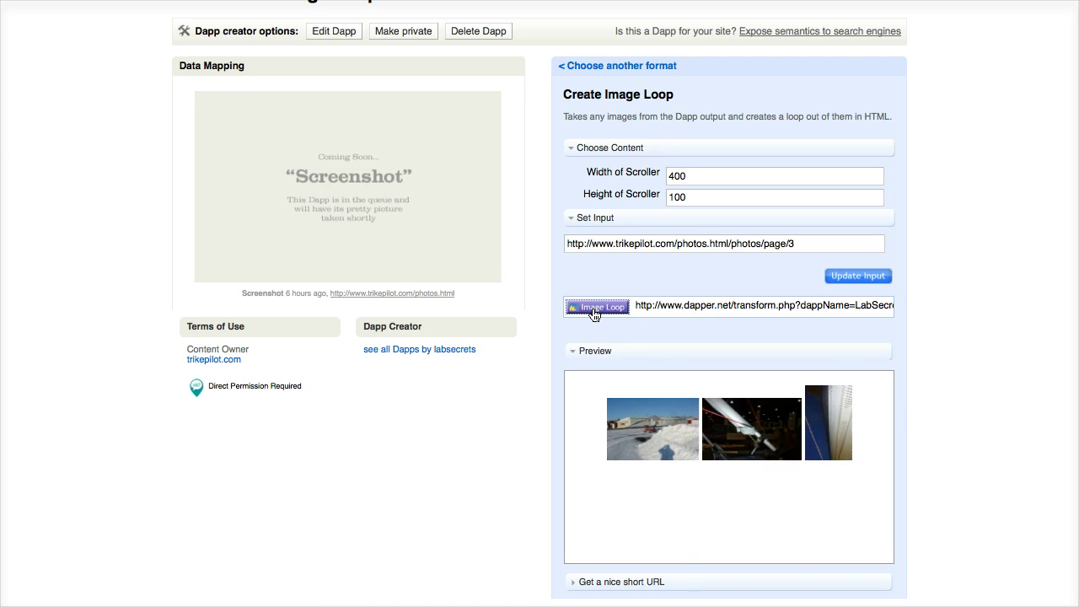
{"action": "left_click_drag", "start_coordinate": [295, 136], "coordinate": [98, 117]}
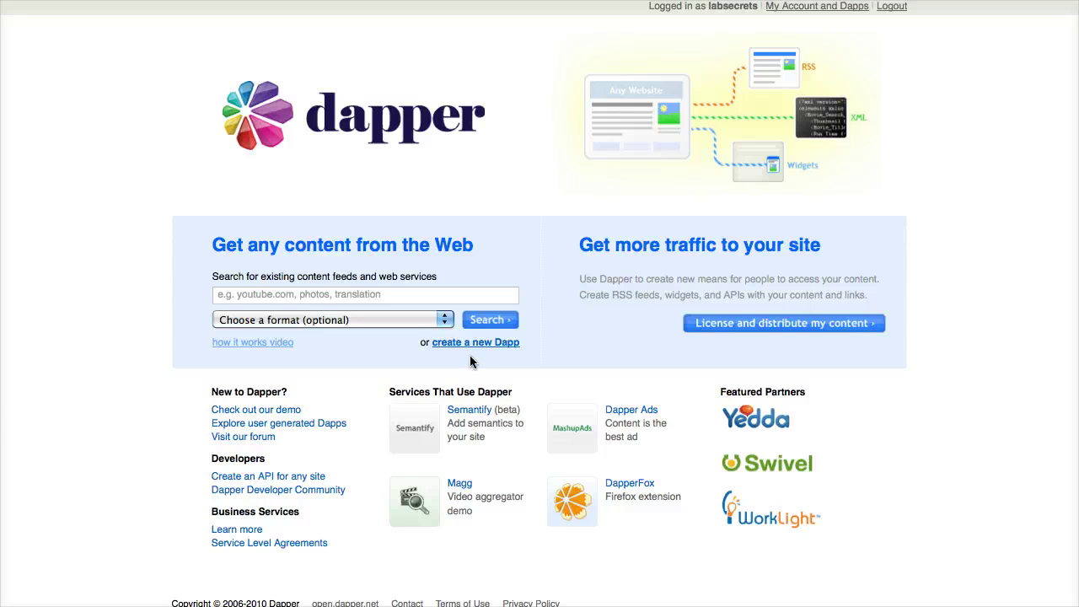
- Start a new Dapp from the website trikepilot.com/photos.html and proceed to collecting sample pages
{"action": "left_click", "coordinate": [367, 294]}
{"action": "type", "text": "labsecrets"}
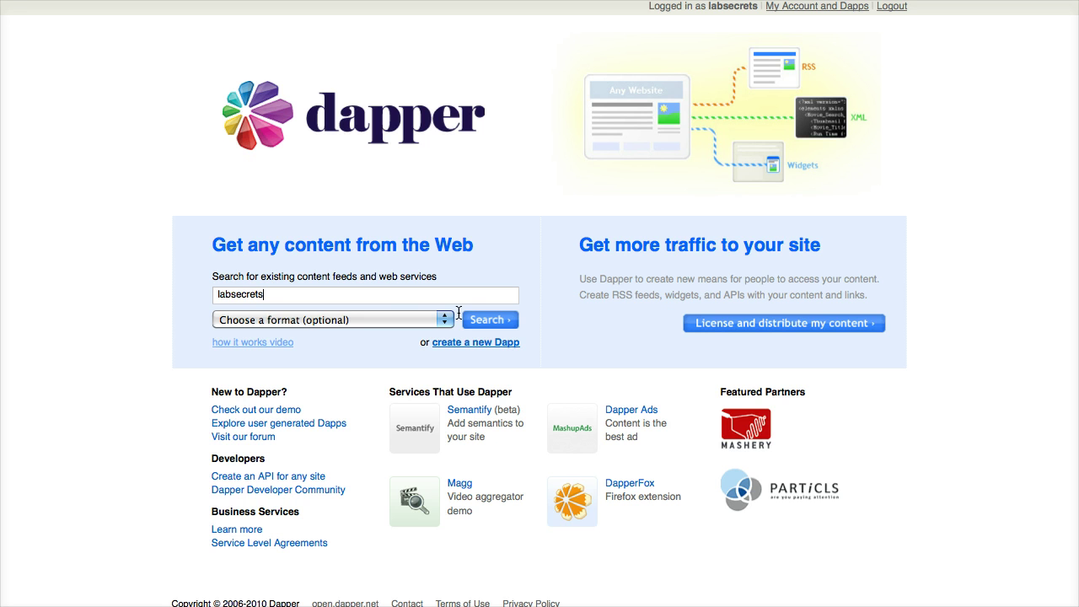
{"action": "left_click", "coordinate": [480, 344]}
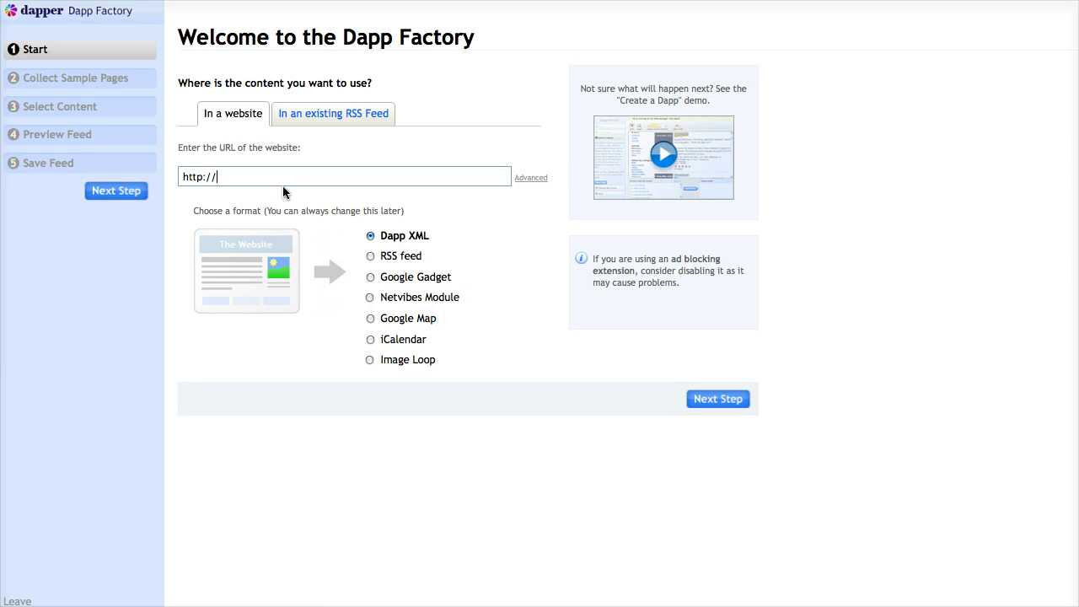
{"action": "type", "text": "http:"}
{"action": "key", "text": "BackSpace"}
{"action": "key", "text": "BackSpace"}
{"action": "key", "text": "BackSpace"}
{"action": "key", "text": "BackSpace"}
{"action": "key", "text": "BackSpace"}
{"action": "type", "text": "trikepilot.com/photos.html"}
{"action": "left_click", "coordinate": [713, 403]}
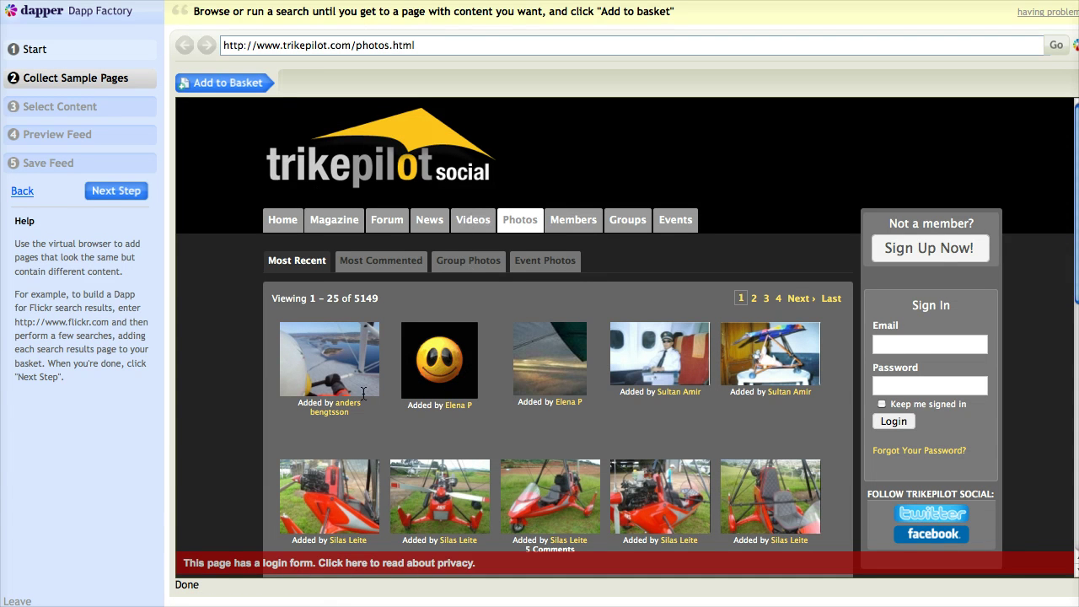
- Add photo gallery pages 1, 2 and 3 to the basket as samples and proceed to content selection
{"action": "left_click", "coordinate": [240, 84]}
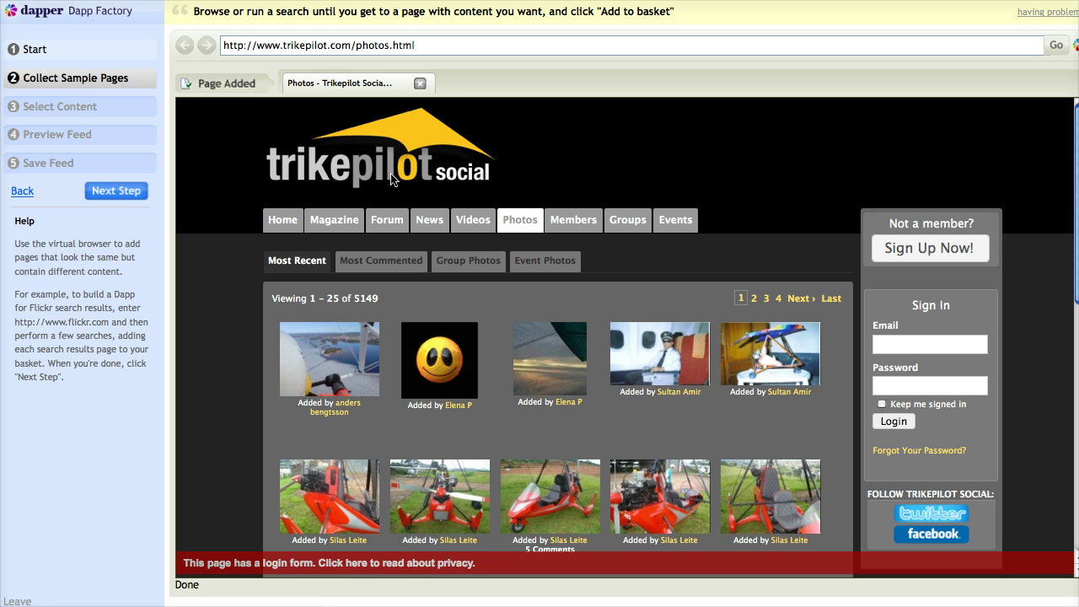
{"action": "left_click", "coordinate": [755, 299]}
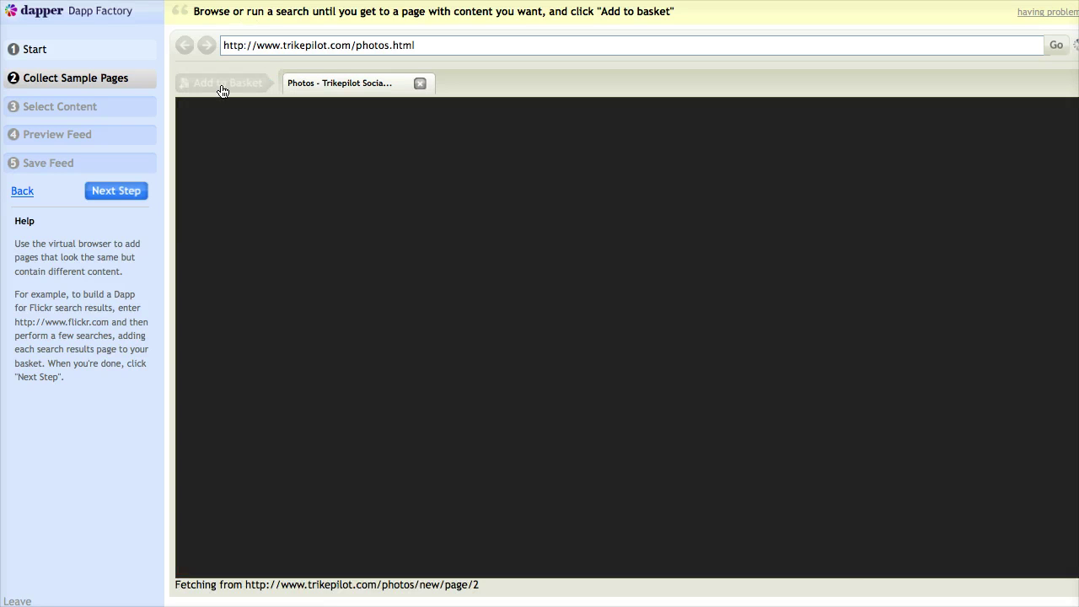
{"action": "left_click", "coordinate": [224, 84]}
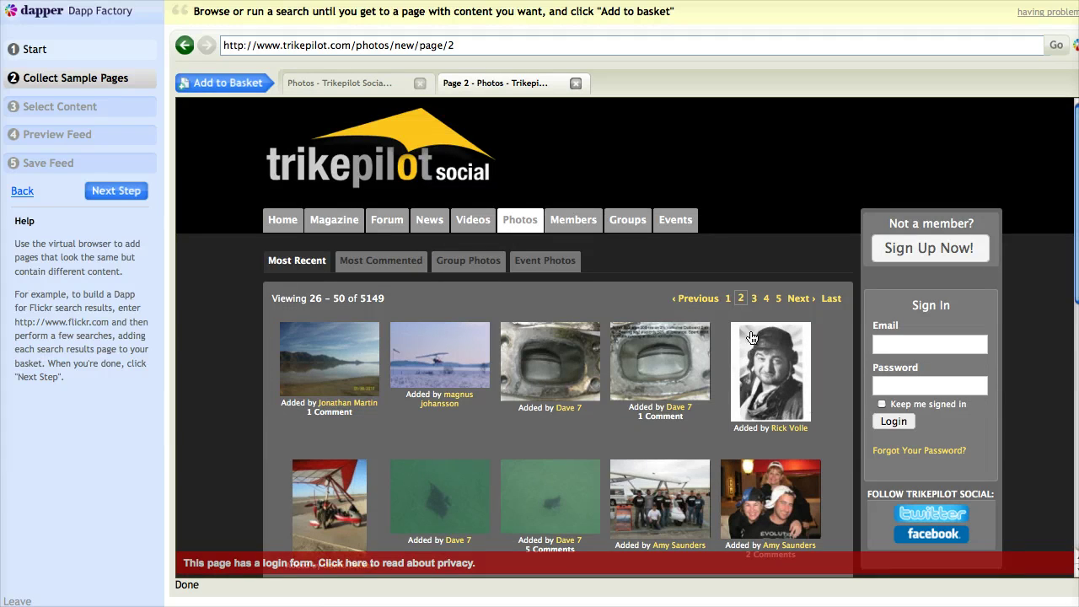
{"action": "left_click", "coordinate": [753, 300]}
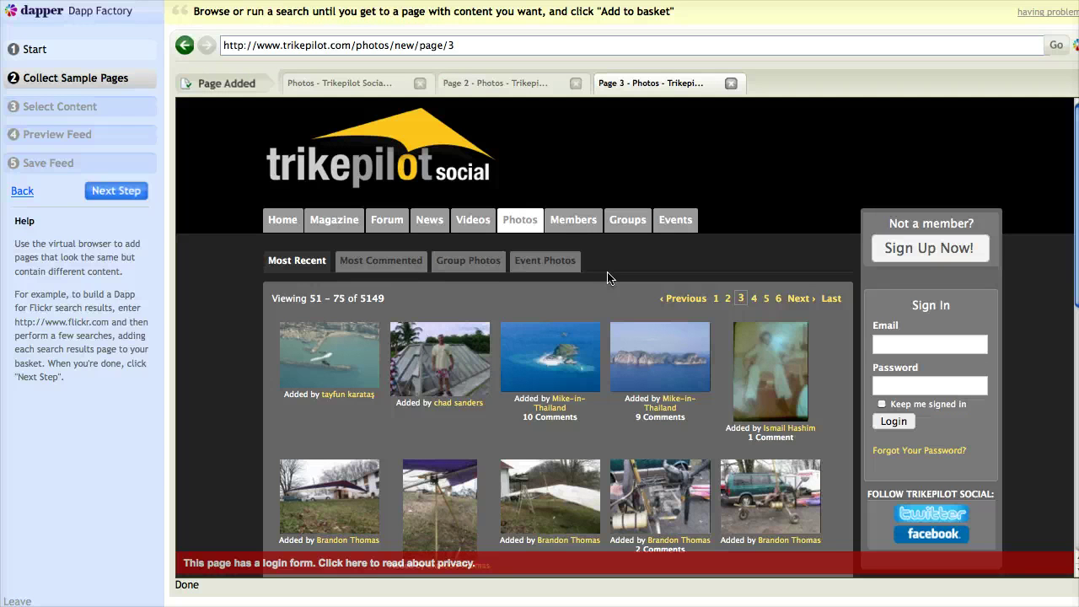
{"action": "left_click", "coordinate": [127, 192]}
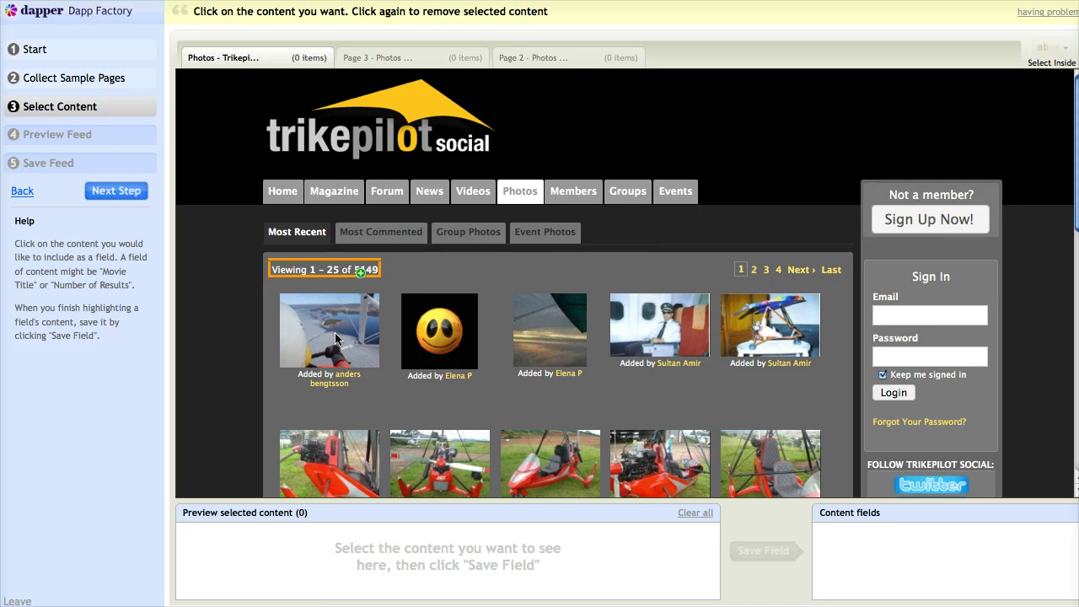
- Select all the gallery photos as content and save them as a field named Photos
{"action": "left_click", "coordinate": [337, 330]}
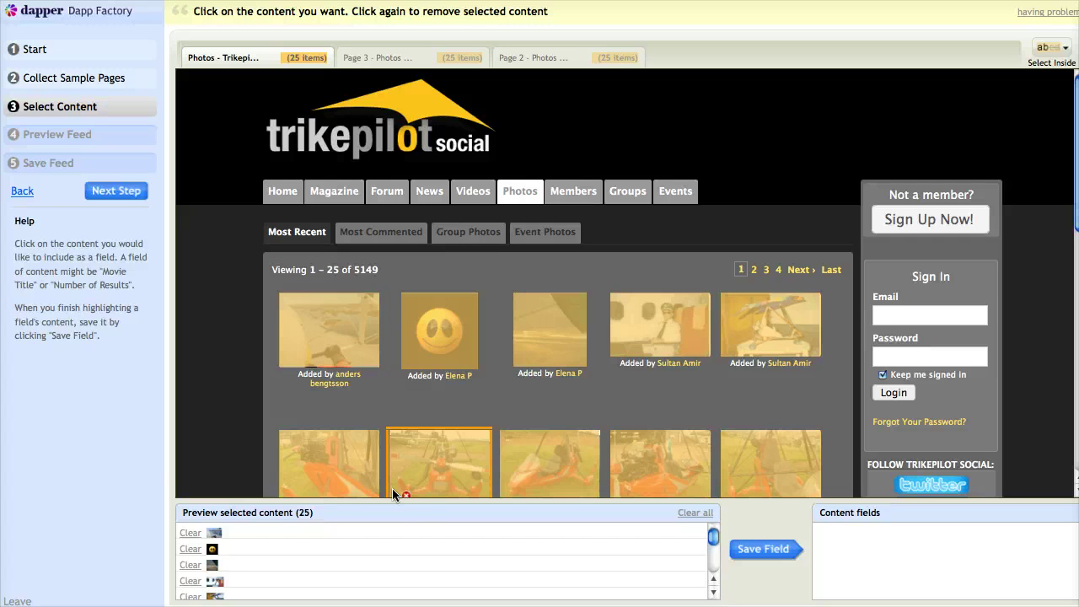
{"action": "scroll", "coordinate": [325, 557], "scroll_direction": "down", "scroll_amount": 3}
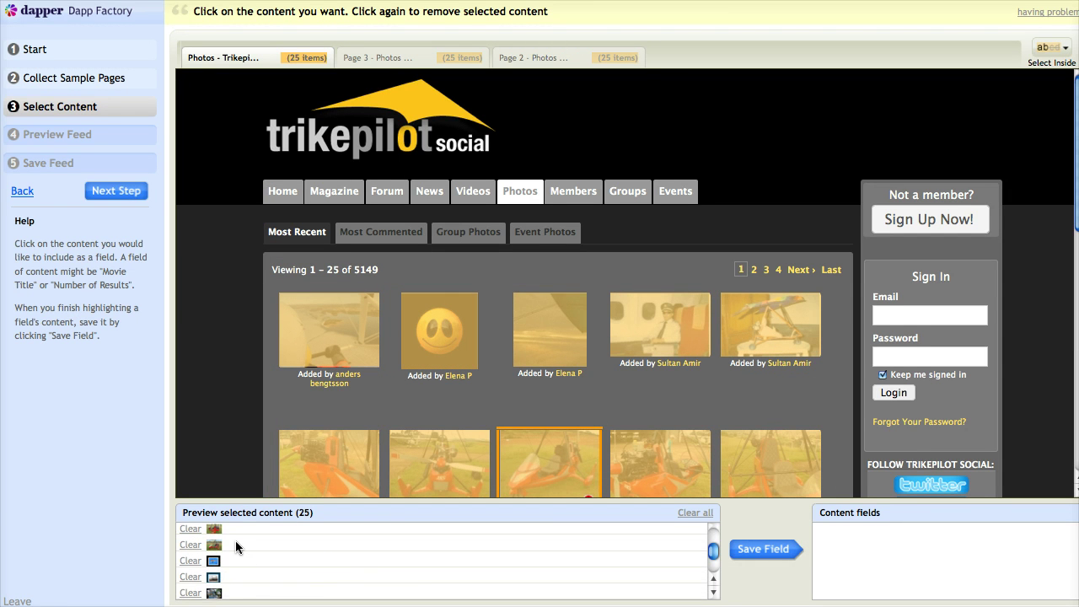
{"action": "scroll", "coordinate": [245, 561], "scroll_direction": "up", "scroll_amount": 2}
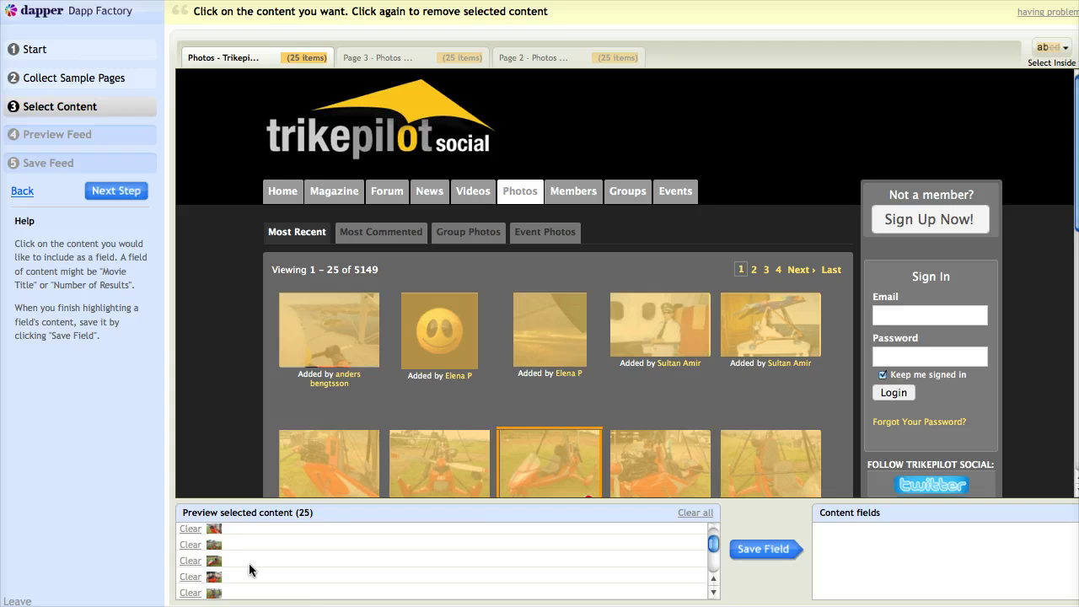
{"action": "left_click", "coordinate": [769, 550]}
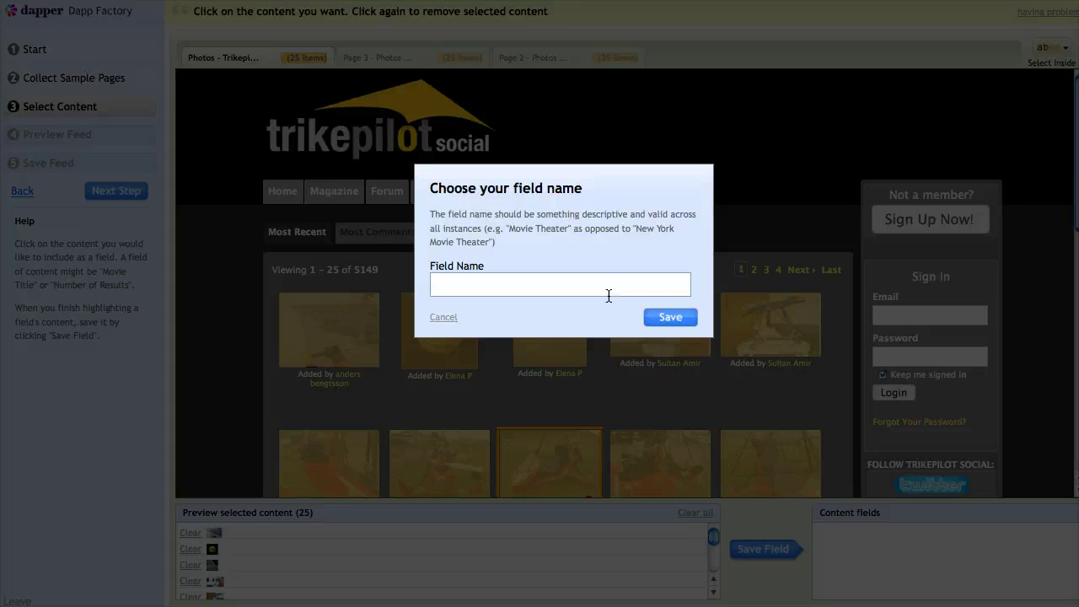
{"action": "type", "text": "Pge"}
{"action": "key", "text": "BackSpace"}
{"action": "key", "text": "BackSpace"}
{"action": "type", "text": "hotos"}
{"action": "left_click", "coordinate": [689, 315]}
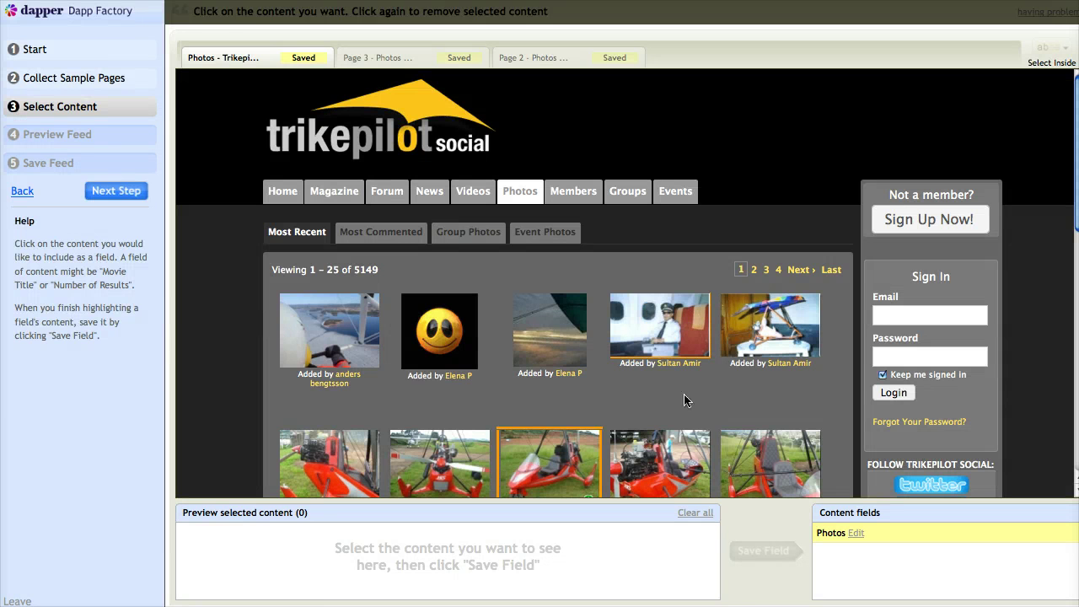
- Select only the uploader names under the photos, clear the blank entries, and save them as a field named Added by
{"action": "left_click", "coordinate": [677, 364]}
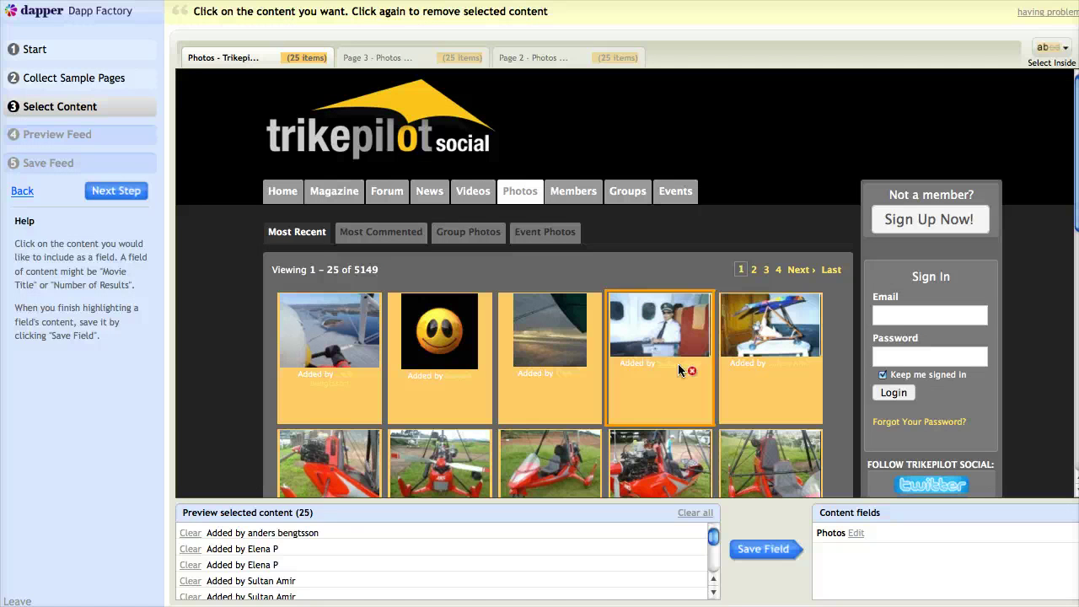
{"action": "left_click", "coordinate": [677, 363]}
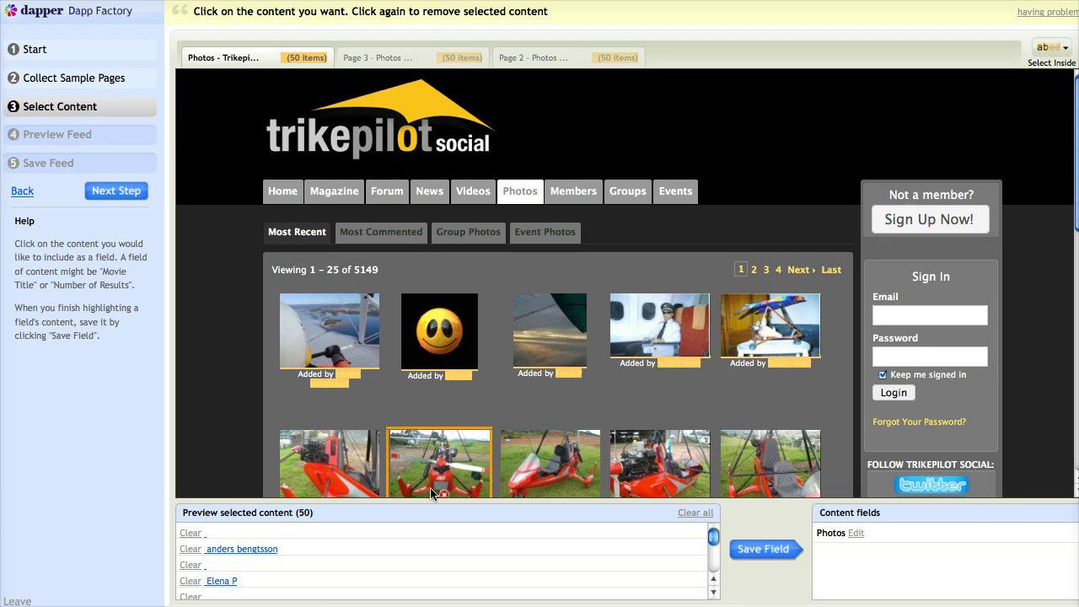
{"action": "left_click", "coordinate": [195, 538]}
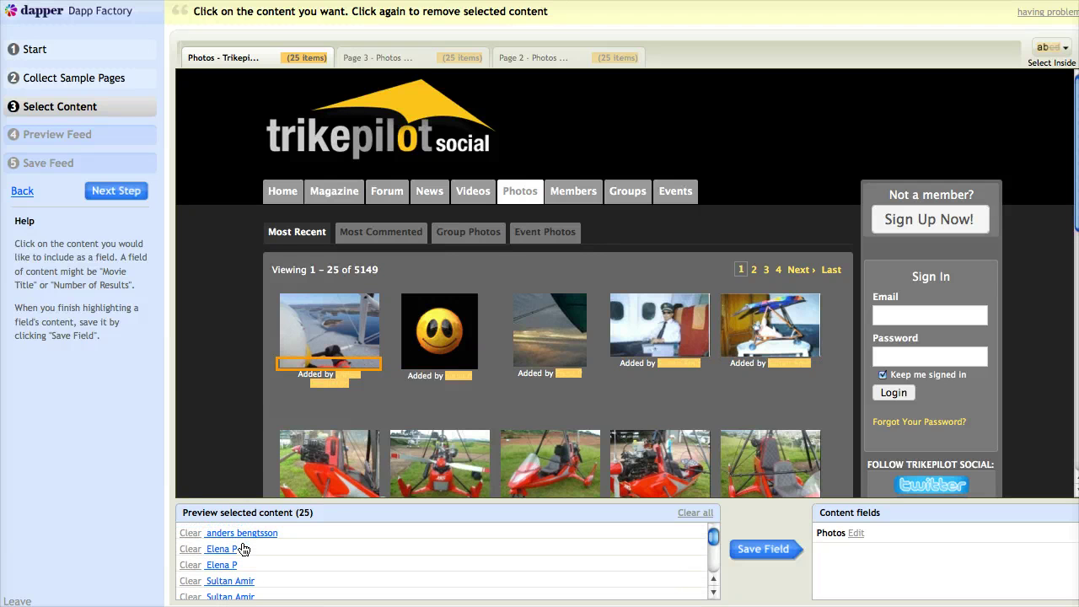
{"action": "left_click", "coordinate": [771, 552]}
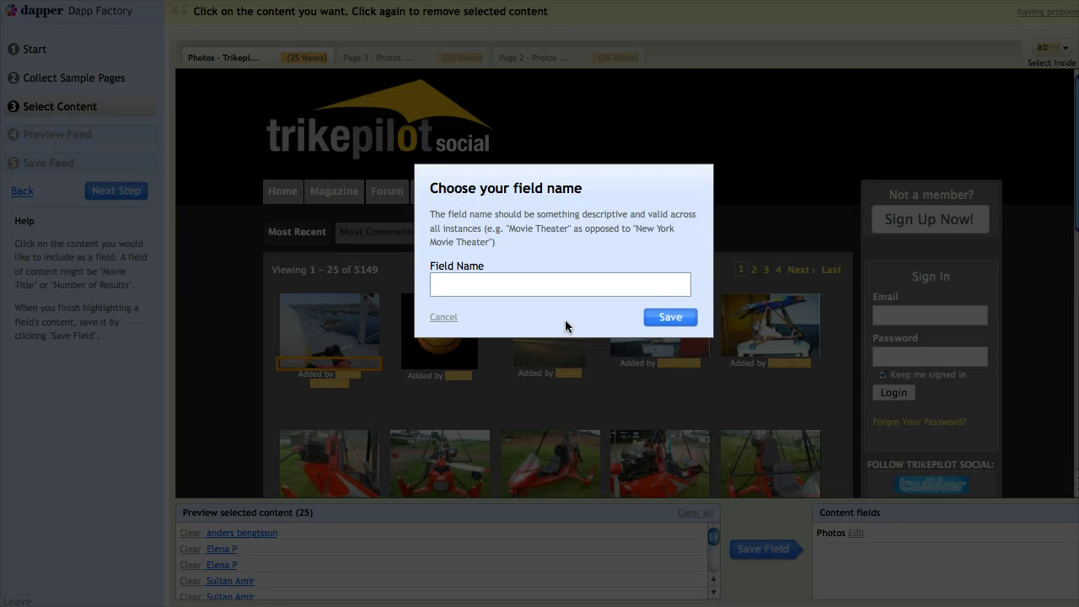
{"action": "type", "text": "Added by"}
{"action": "left_click", "coordinate": [666, 318]}
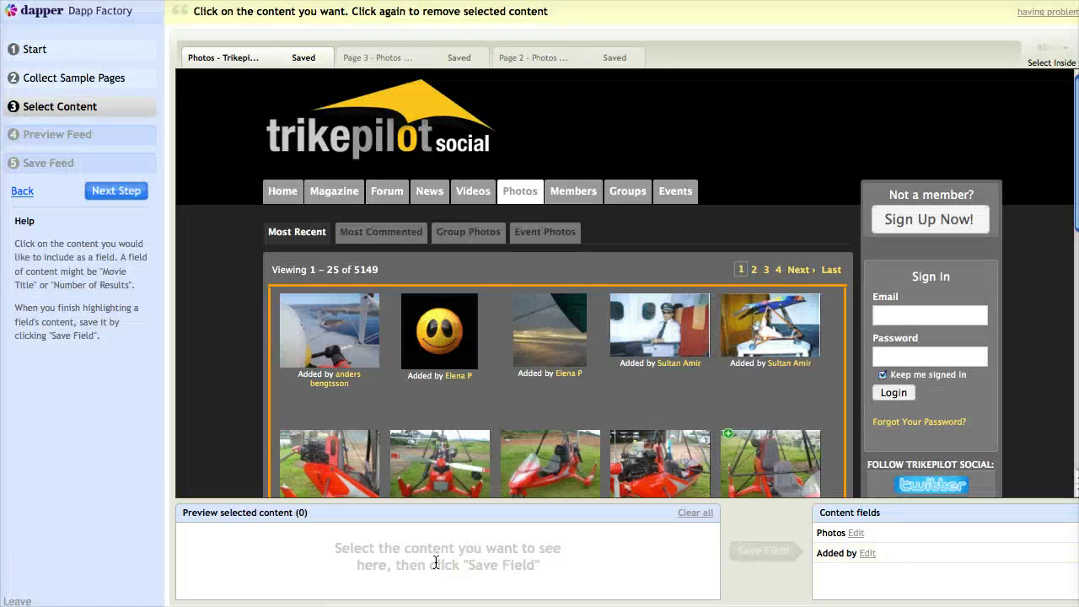
- Review the extracted content and save the Dapp with the name LabSecrets Image Loop
{"action": "left_click", "coordinate": [99, 193]}
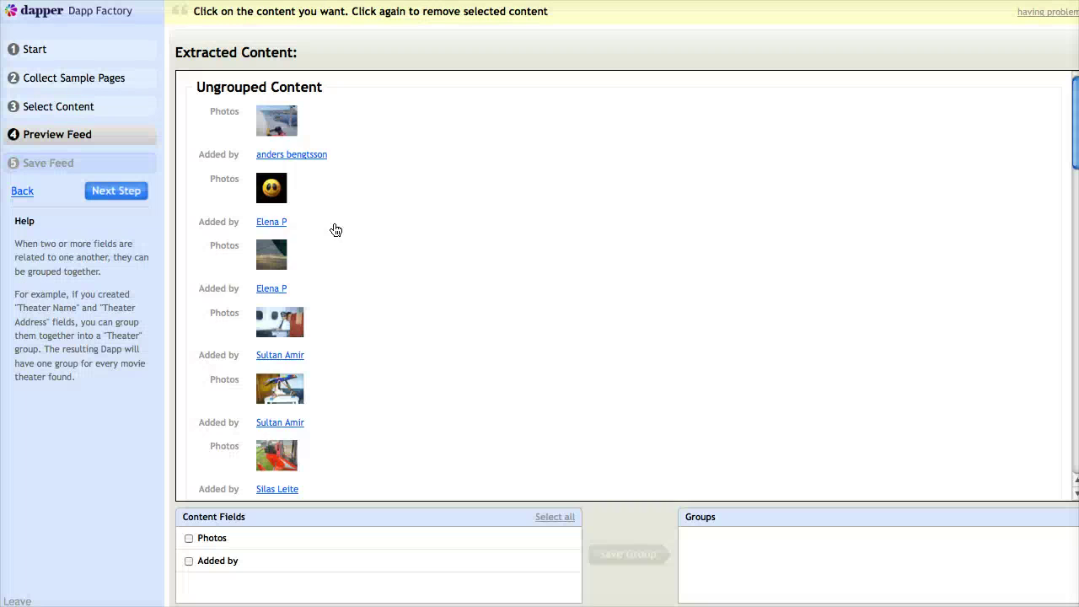
{"action": "scroll", "coordinate": [375, 177], "scroll_direction": "down", "scroll_amount": 5}
{"action": "scroll", "coordinate": [384, 203], "scroll_direction": "down", "scroll_amount": 5}
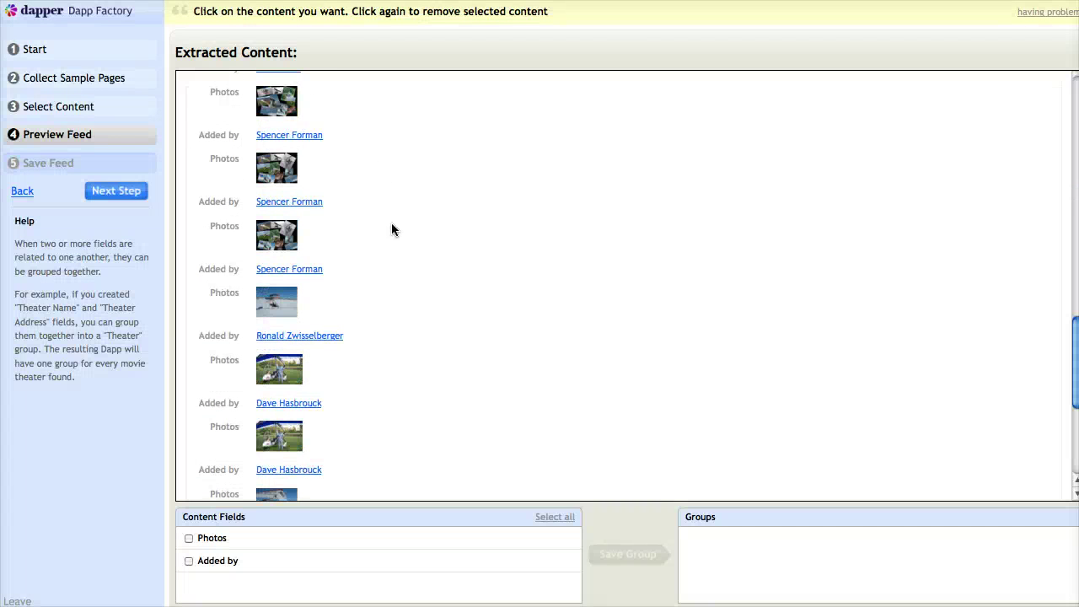
{"action": "scroll", "coordinate": [506, 337], "scroll_direction": "up", "scroll_amount": 5}
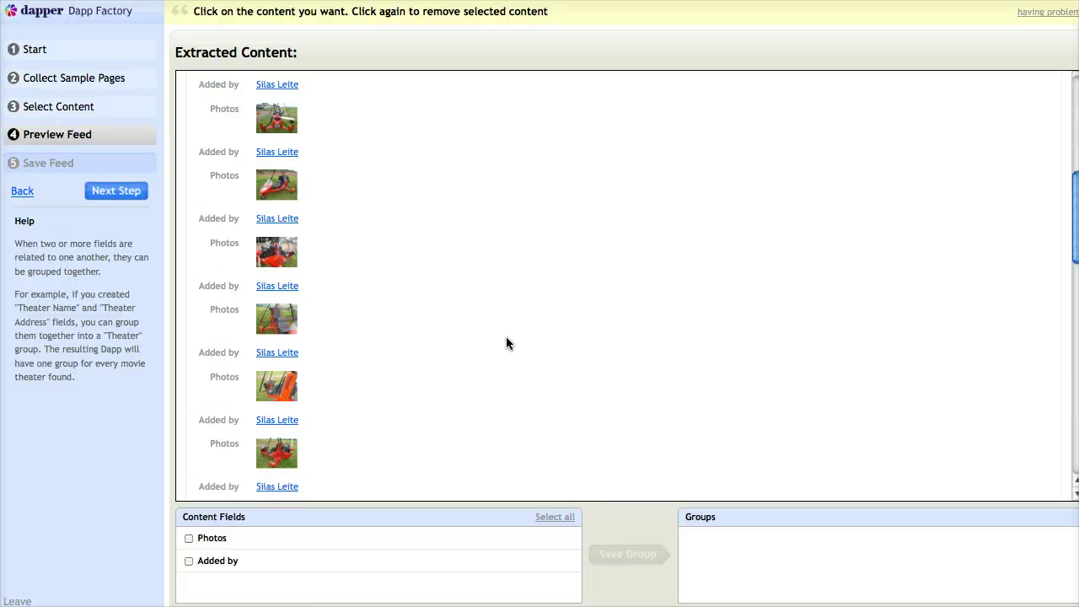
{"action": "left_click", "coordinate": [121, 191]}
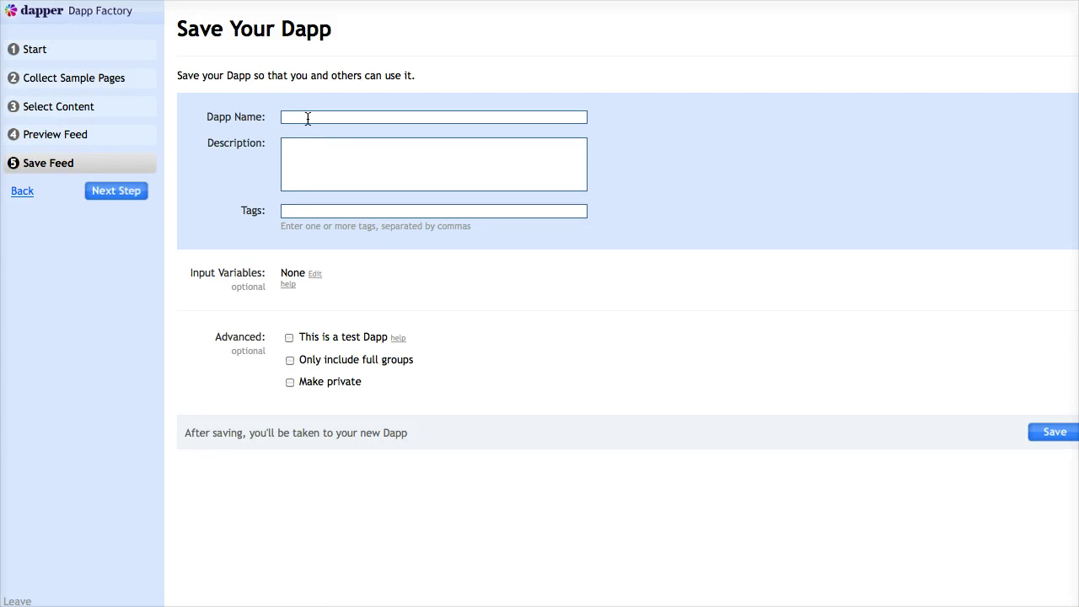
{"action": "left_click", "coordinate": [310, 119]}
{"action": "type", "text": "LabSecrets Image Loop"}
{"action": "left_click", "coordinate": [1052, 435]}
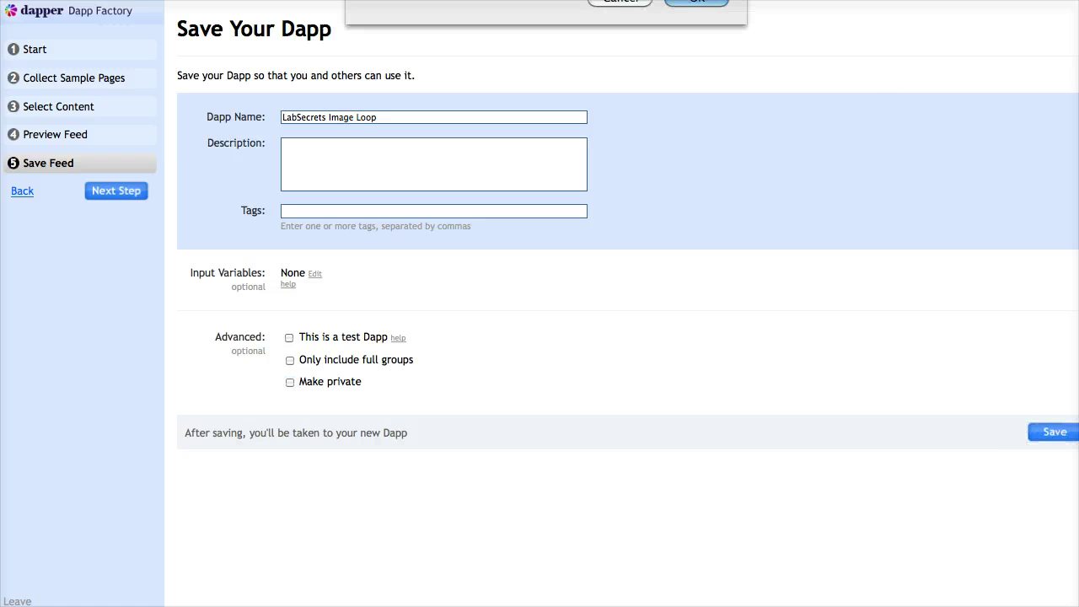
{"action": "left_click", "coordinate": [696, 2]}
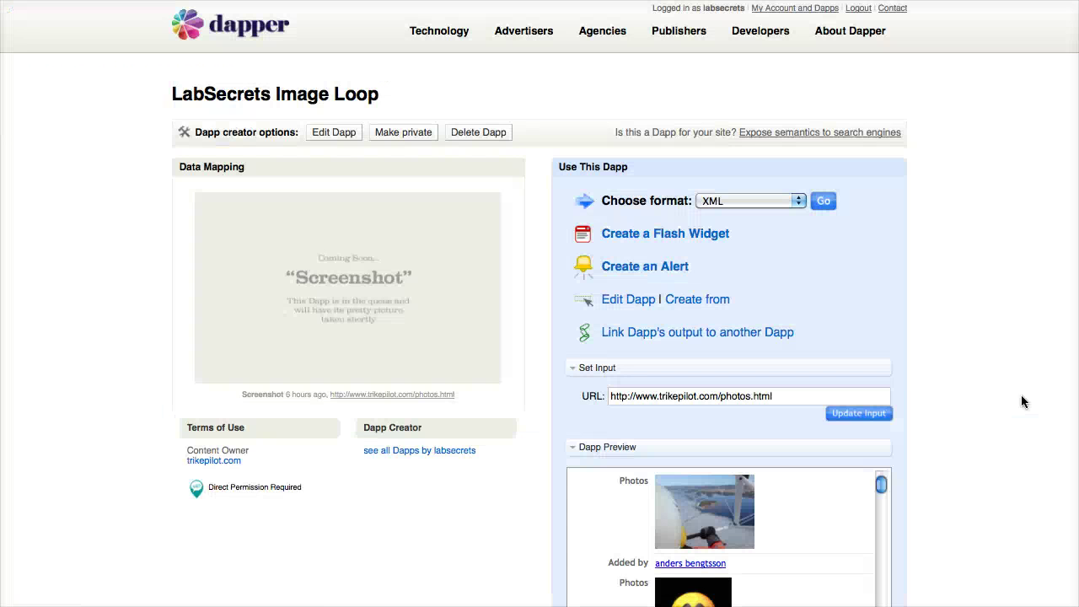
{"action": "left_click", "coordinate": [744, 203]}
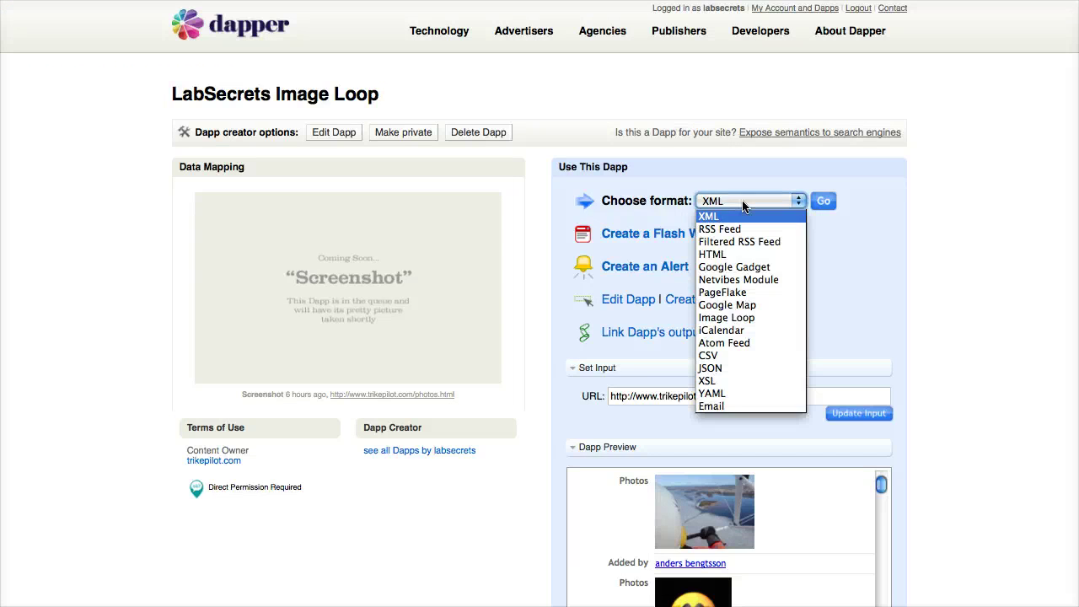
{"action": "left_click", "coordinate": [747, 316]}
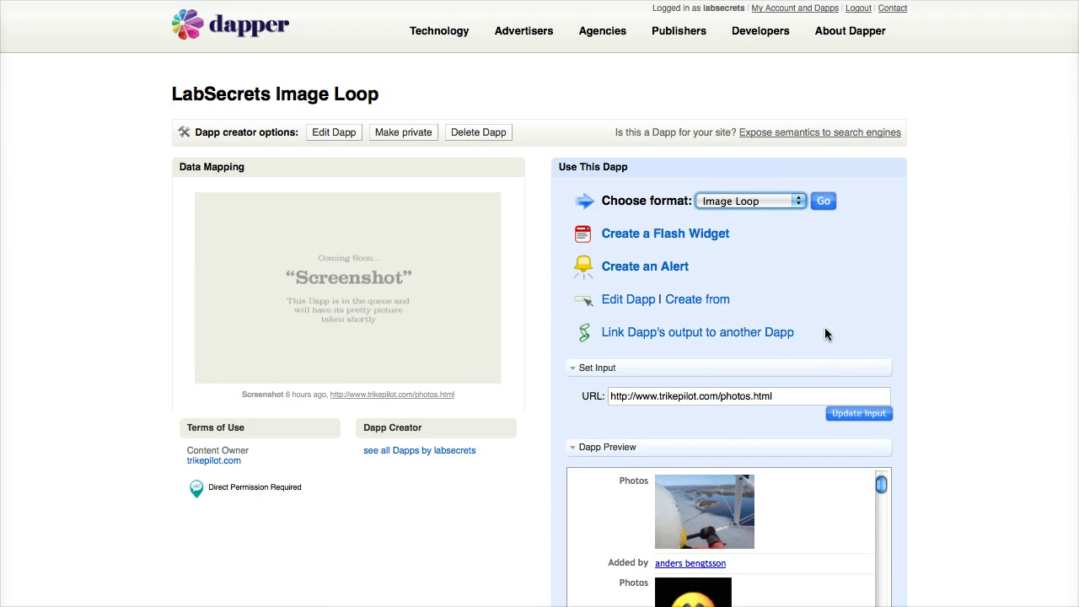
{"action": "scroll", "coordinate": [847, 314], "scroll_direction": "down", "scroll_amount": 4}
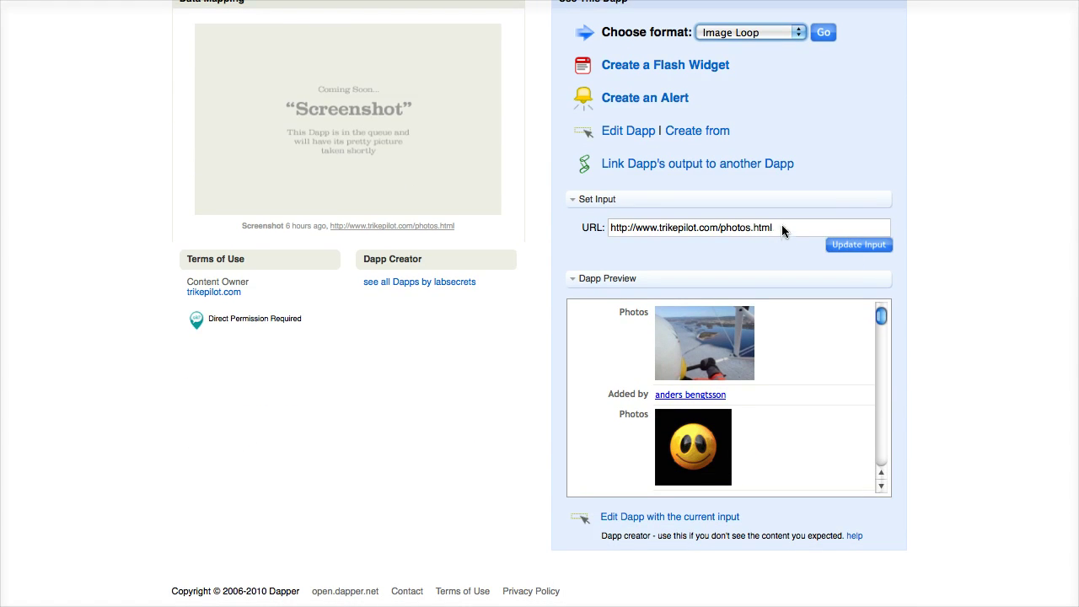
{"action": "left_click", "coordinate": [785, 230]}
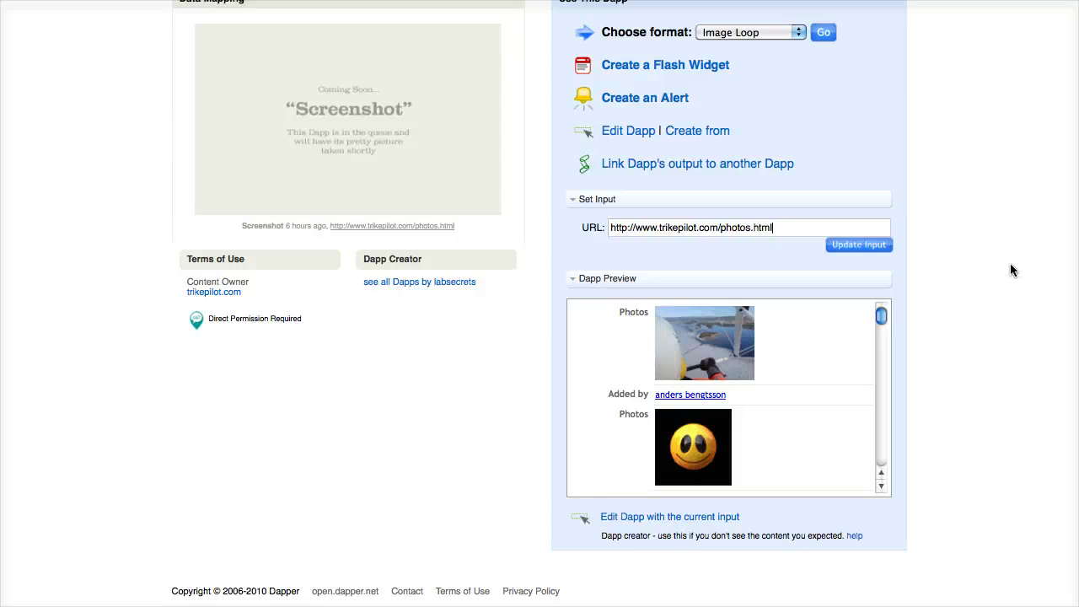
{"action": "type", "text": "/photos/page/2"}
{"action": "left_click", "coordinate": [878, 246]}
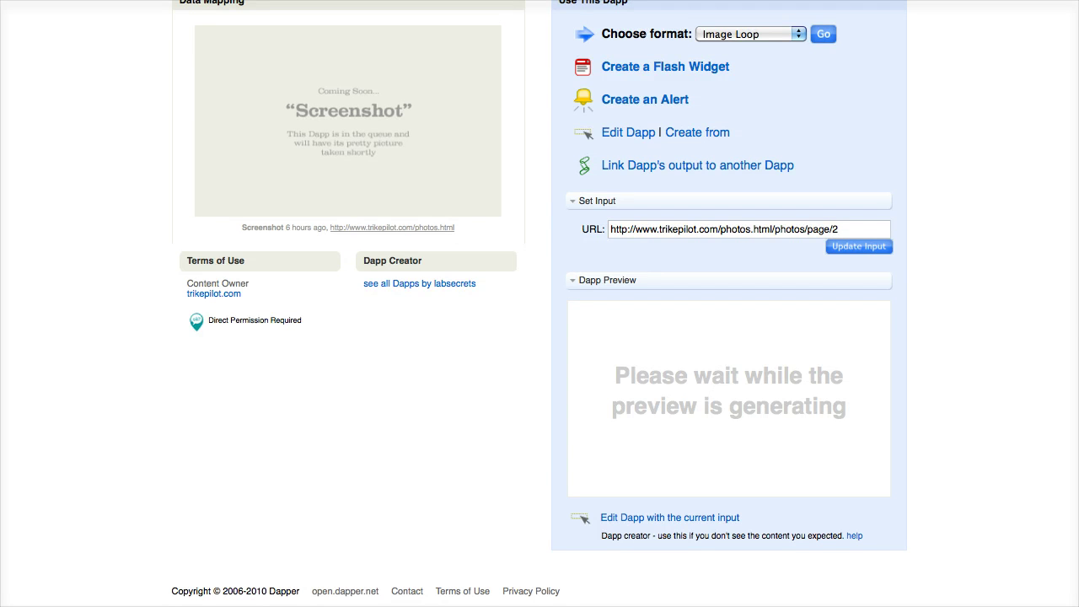
{"action": "left_click", "coordinate": [823, 35]}
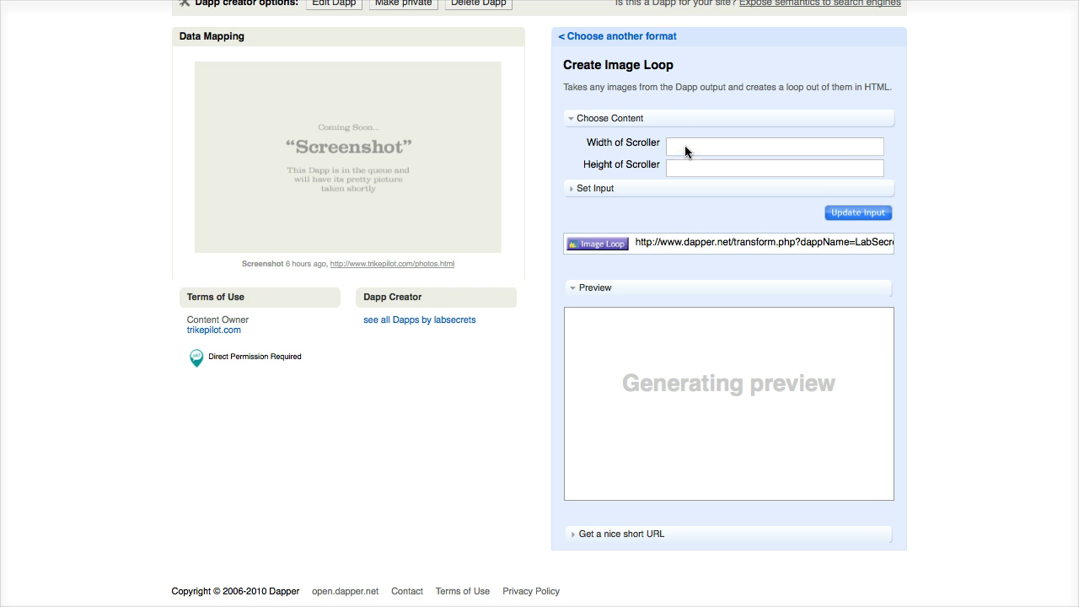
- Set the image loop scroller to width 400 and height 100, update it, and open the resulting loop
{"action": "left_click", "coordinate": [684, 148]}
{"action": "type", "text": "400"}
{"action": "key", "text": "Tab"}
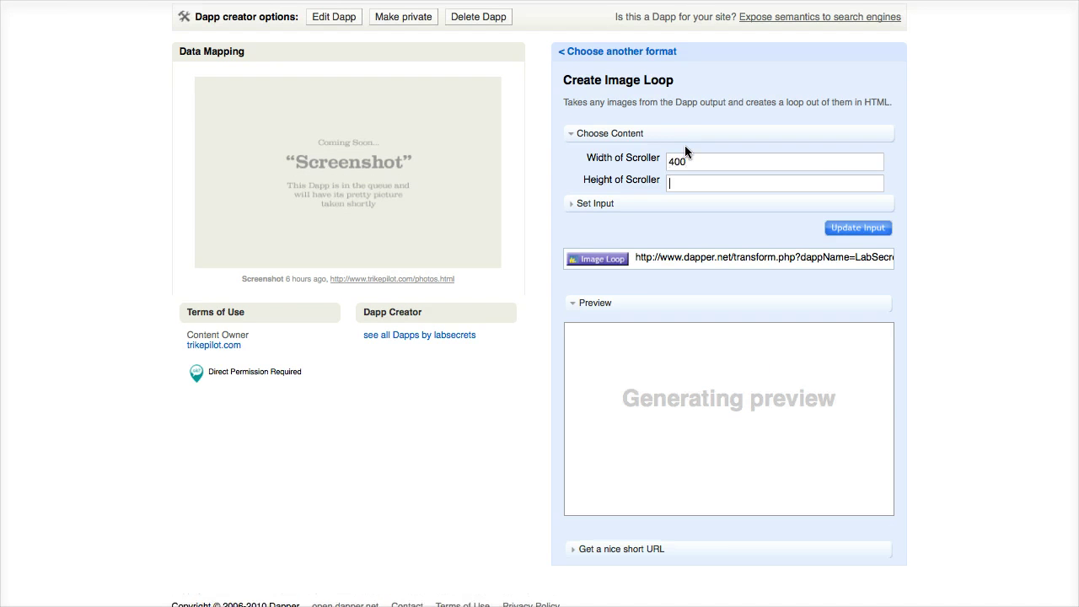
{"action": "type", "text": "100"}
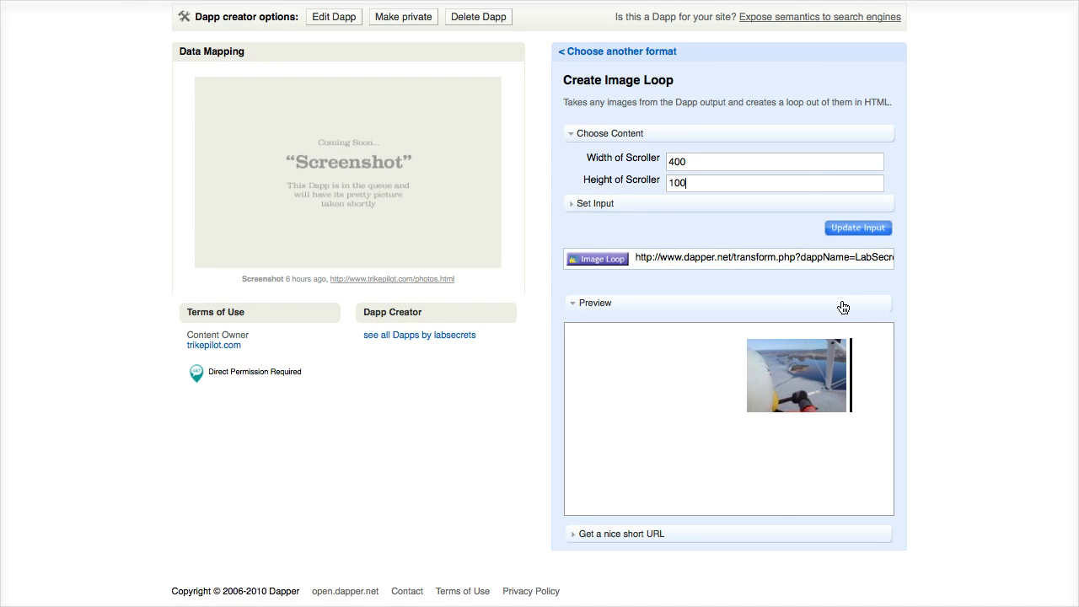
{"action": "left_click", "coordinate": [861, 227]}
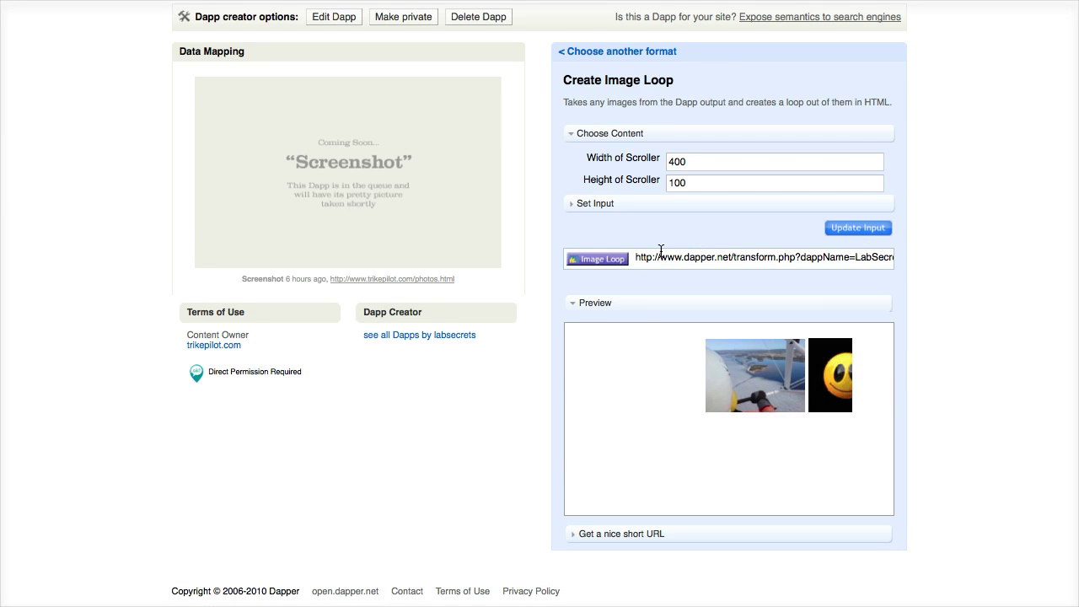
{"action": "left_click", "coordinate": [607, 260]}
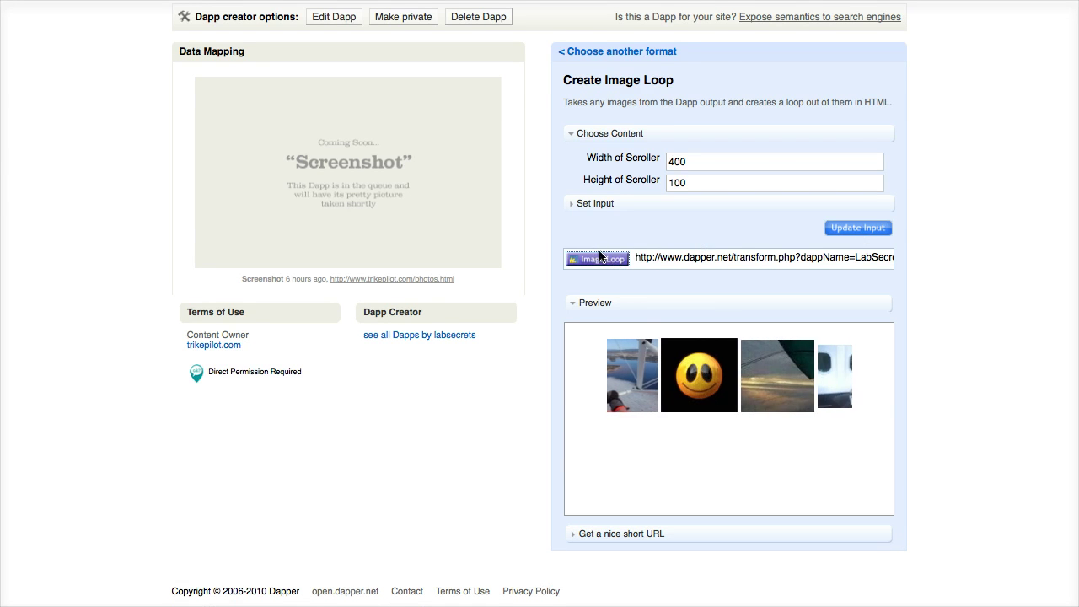